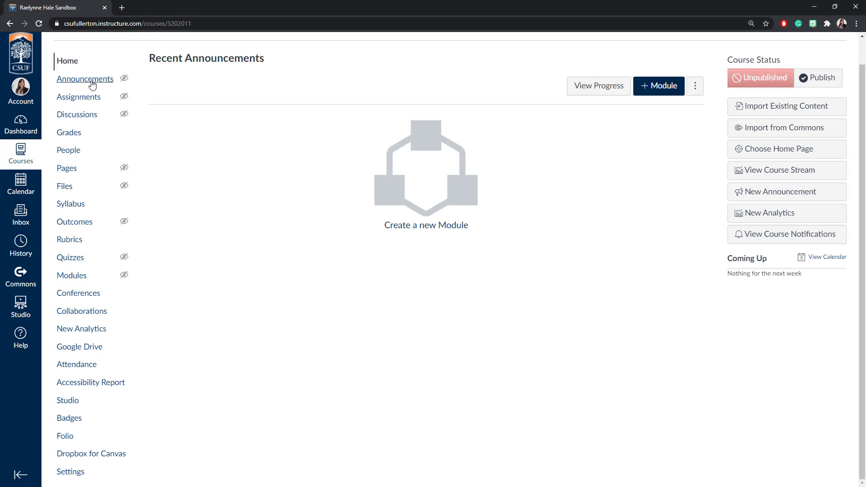
Open the course's navigation settings.
click(83, 472)
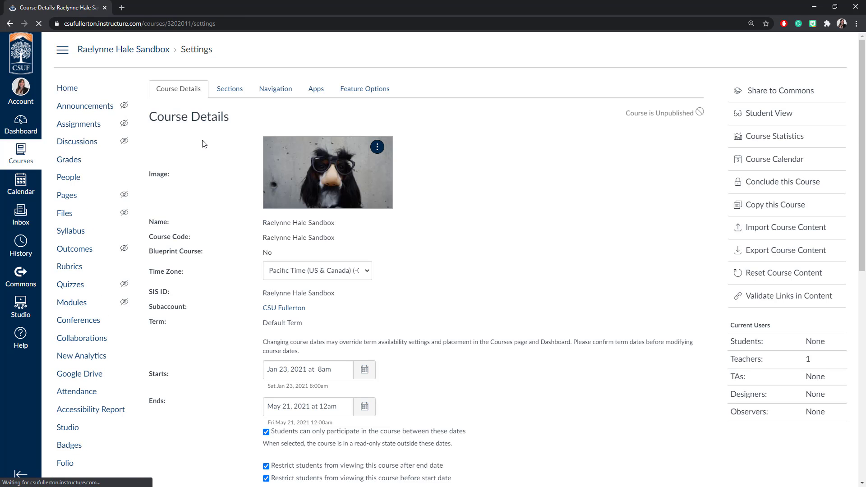
click(279, 92)
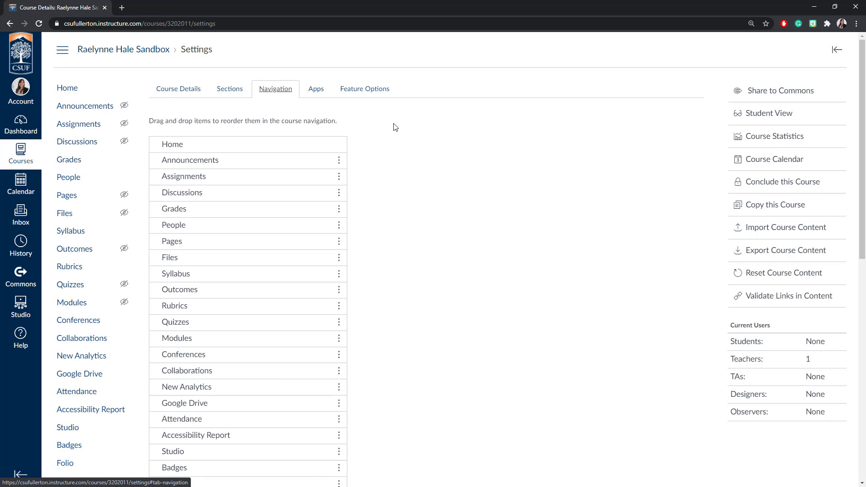
Review which course navigation items are available to students and which are in the hidden list.
scroll(394, 128, down, 4)
scroll(393, 128, down, 2)
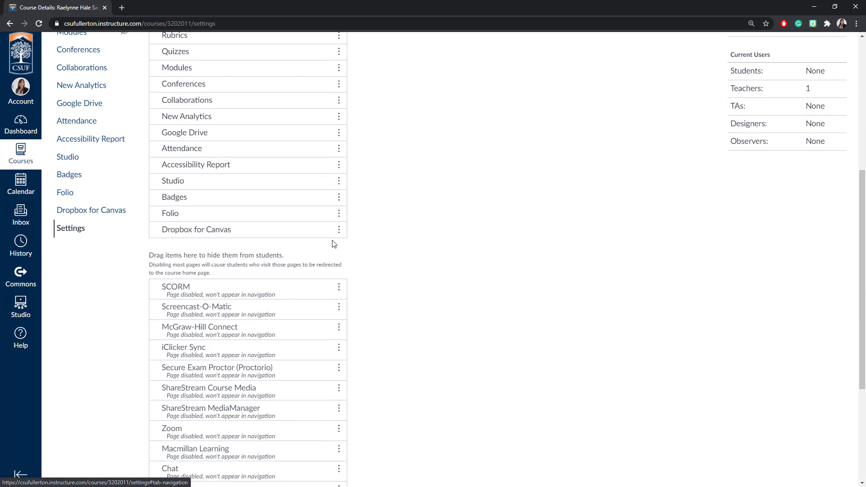
scroll(305, 252, down, 3)
scroll(253, 256, up, 3)
scroll(253, 256, up, 5)
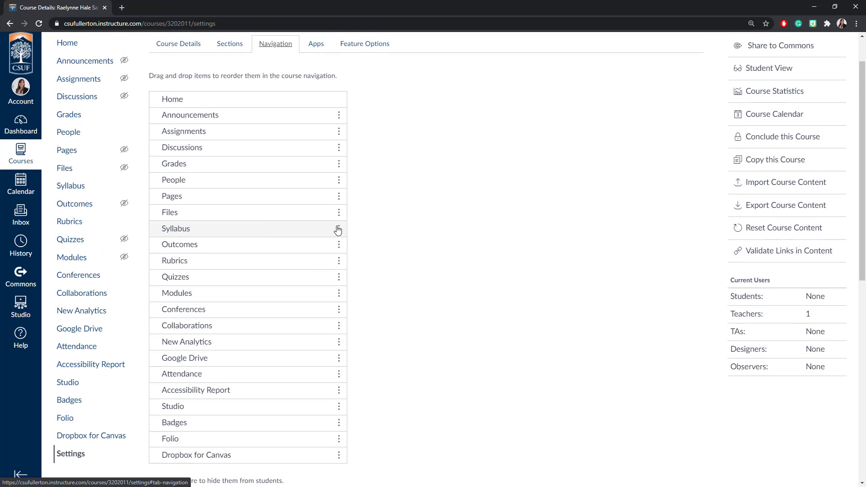
scroll(392, 230, down, 7)
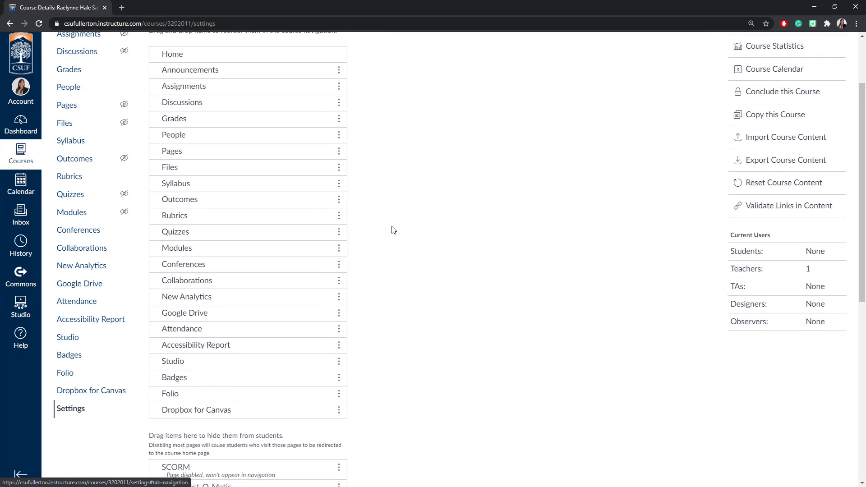
scroll(392, 230, down, 2)
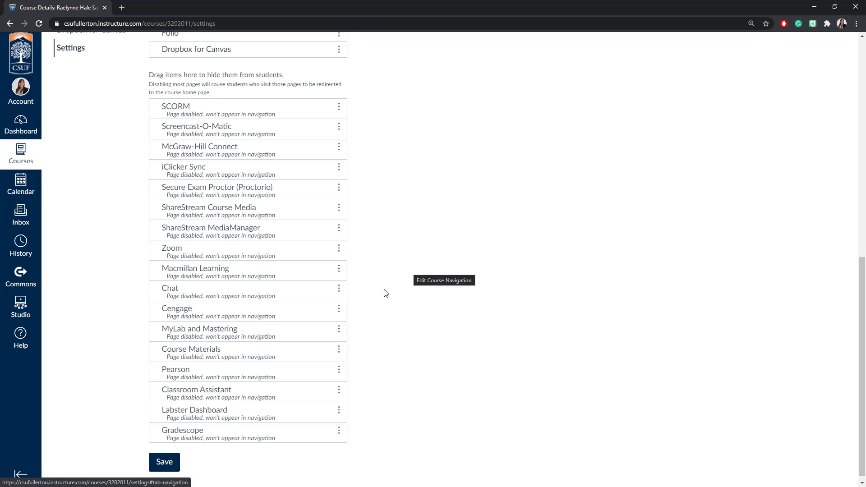
scroll(383, 294, up, 10)
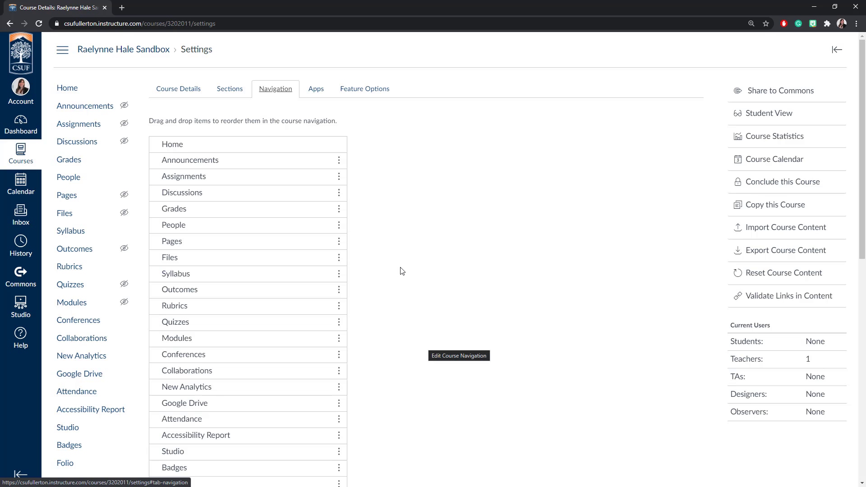
scroll(430, 278, down, 3)
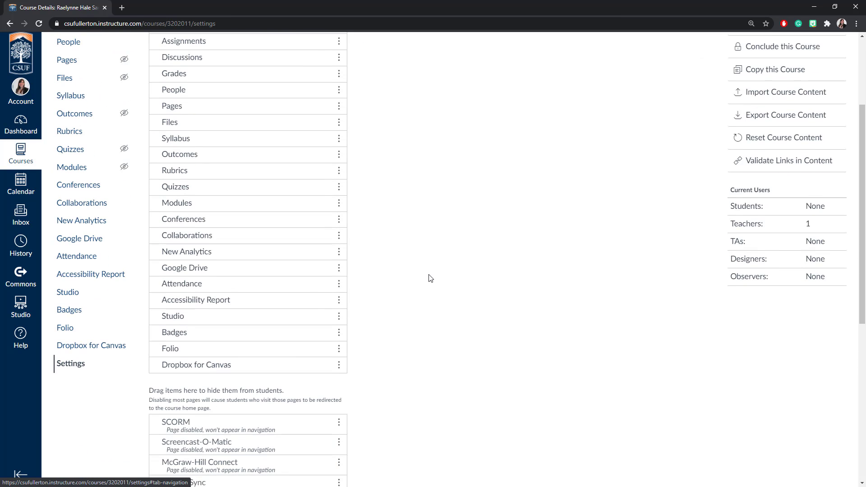
scroll(430, 279, up, 1)
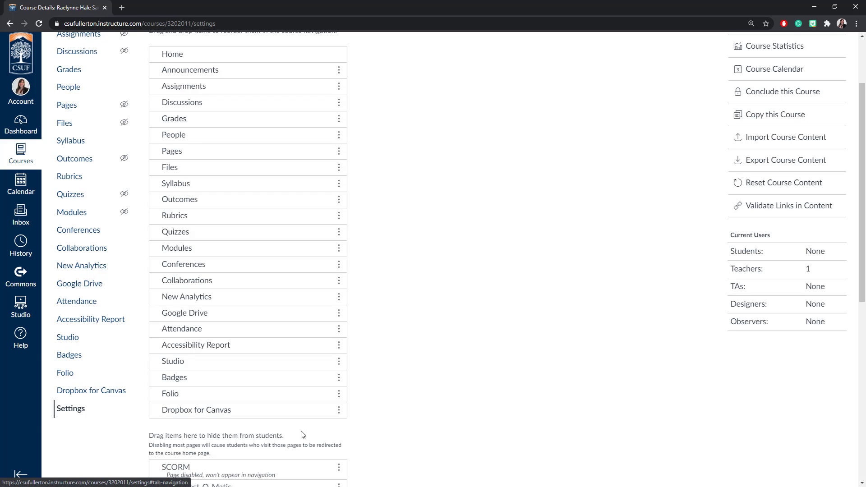
Hide Dropbox for Canvas, Folio, Badges and Studio from students in the course navigation.
drag(246, 414, 244, 455)
drag(223, 396, 224, 426)
drag(214, 381, 214, 418)
drag(212, 363, 220, 387)
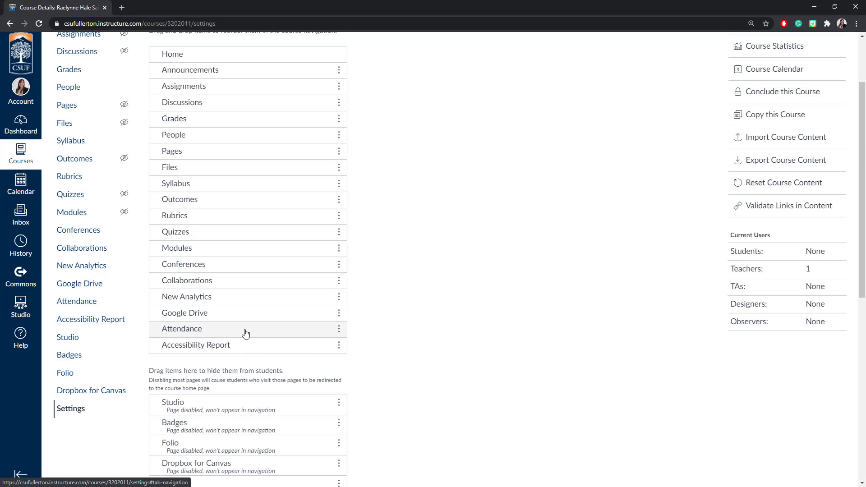
Hide Attendance, Google Drive, New Analytics, Collaborations and Conferences from the course navigation, and save the changes.
drag(246, 334, 243, 355)
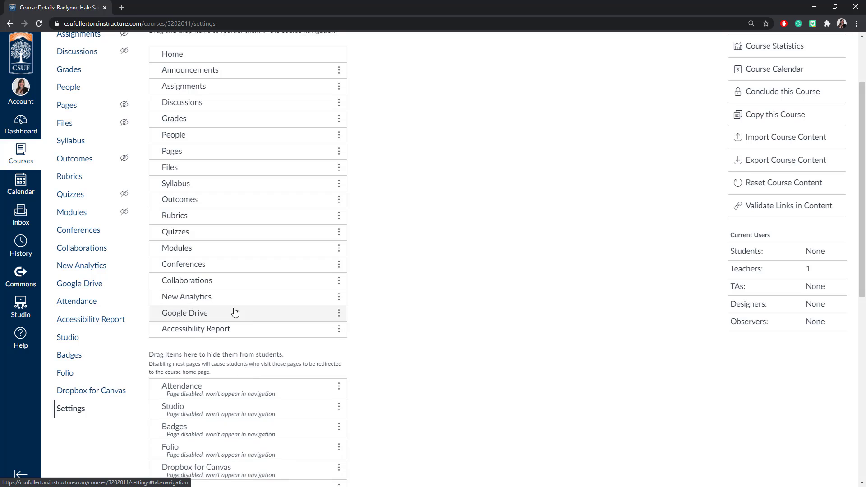
drag(241, 319, 243, 359)
drag(222, 296, 228, 336)
drag(222, 264, 243, 322)
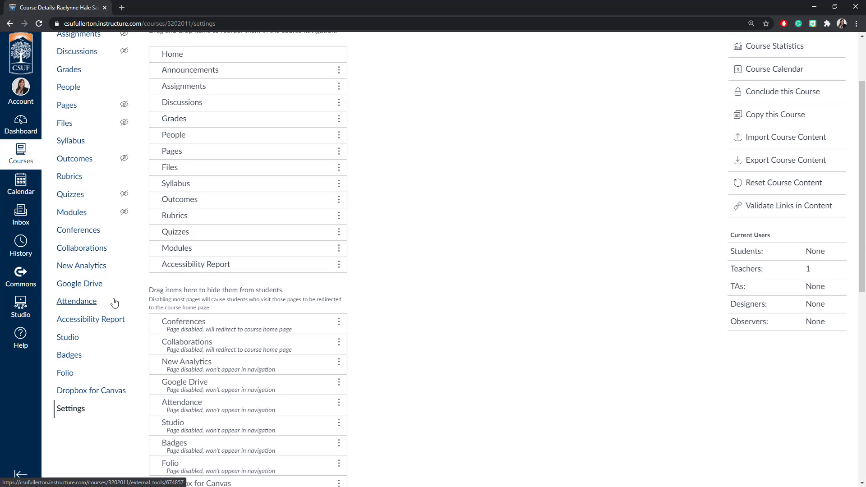
scroll(112, 299, up, 2)
scroll(435, 285, down, 5)
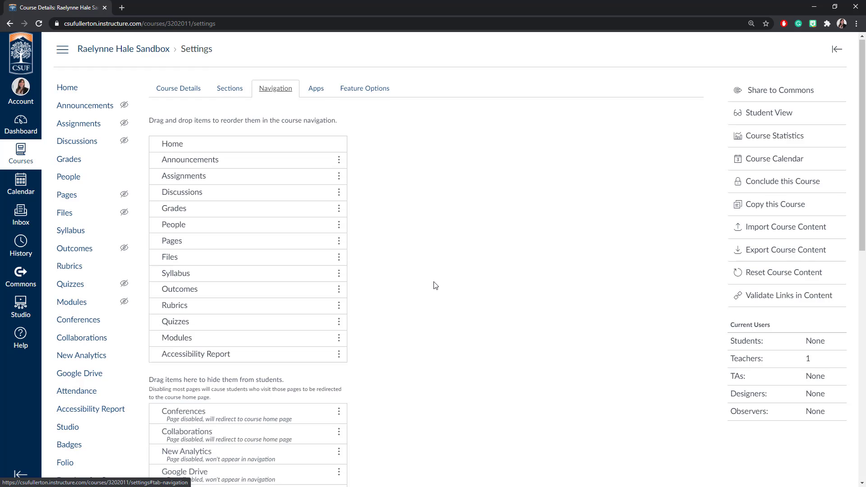
scroll(435, 285, down, 6)
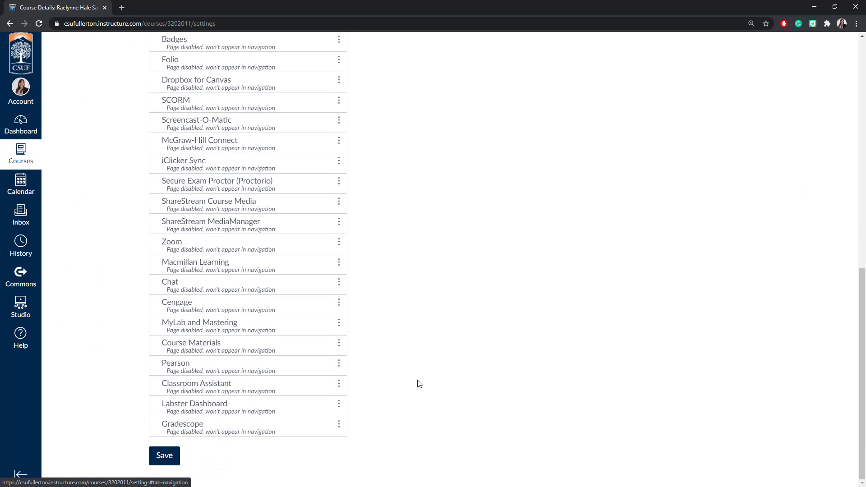
click(164, 457)
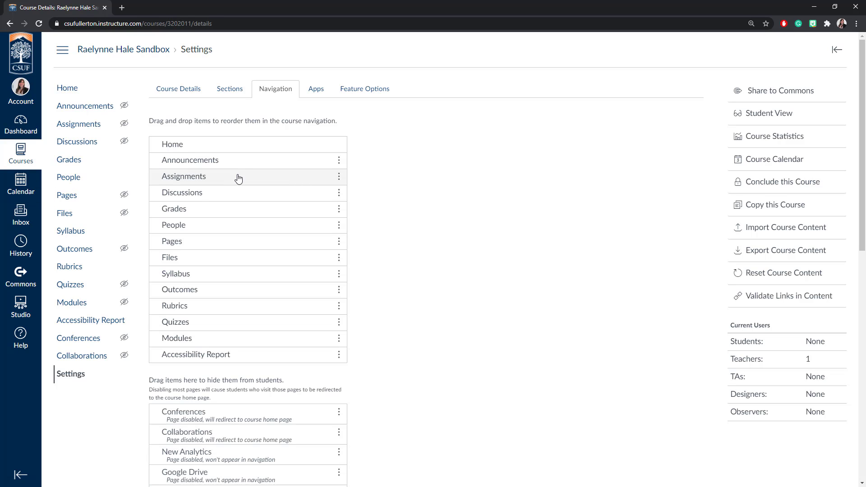
Hide Assignments, Files, Pages, Outcomes, Rubrics and Quizzes from students in the course navigation.
drag(223, 180, 224, 383)
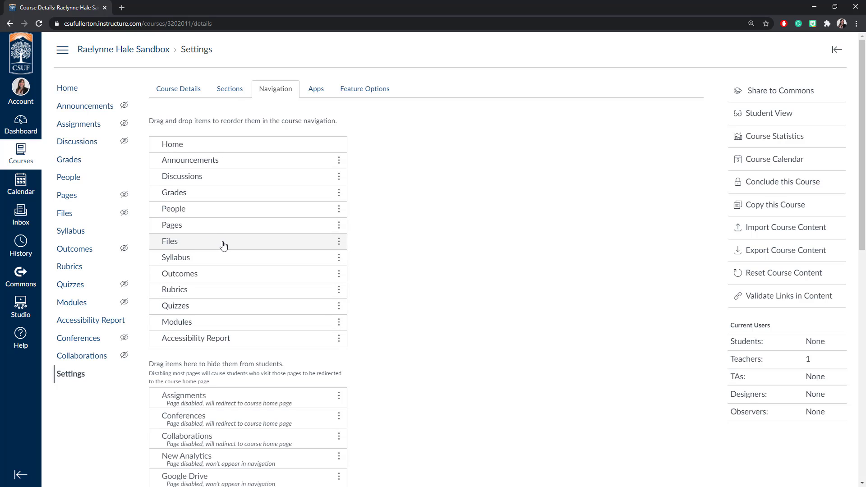
drag(224, 246, 207, 348)
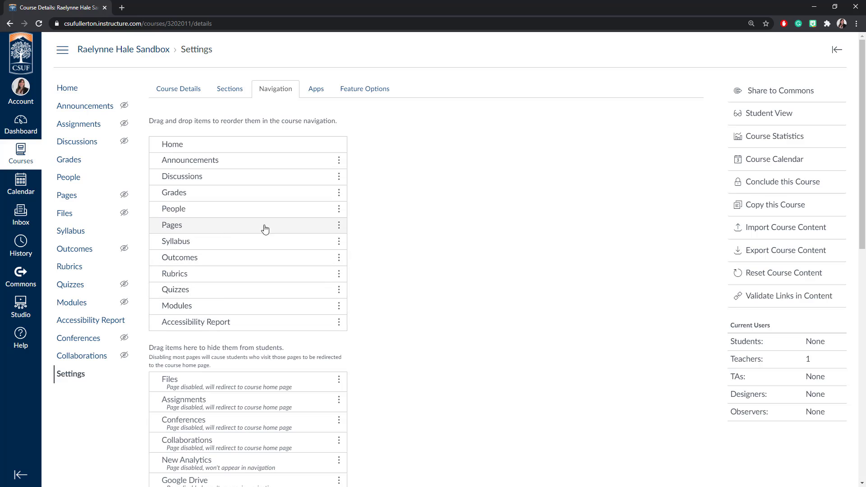
click(341, 227)
click(328, 254)
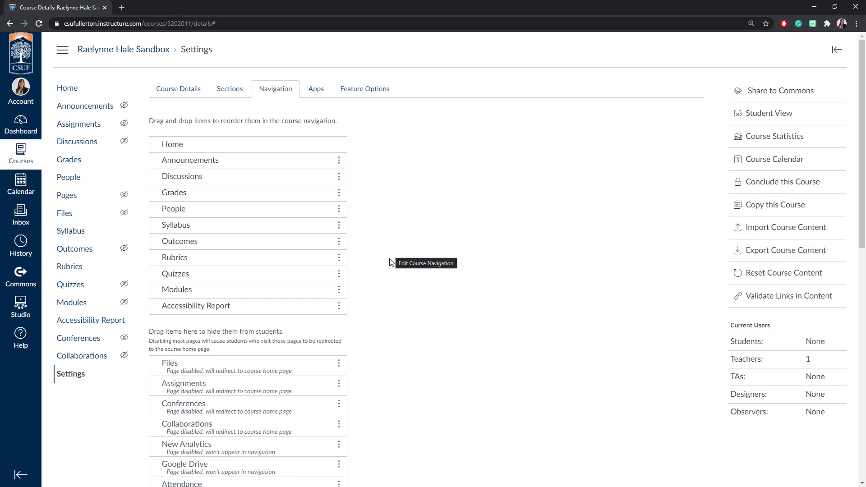
drag(230, 244, 231, 345)
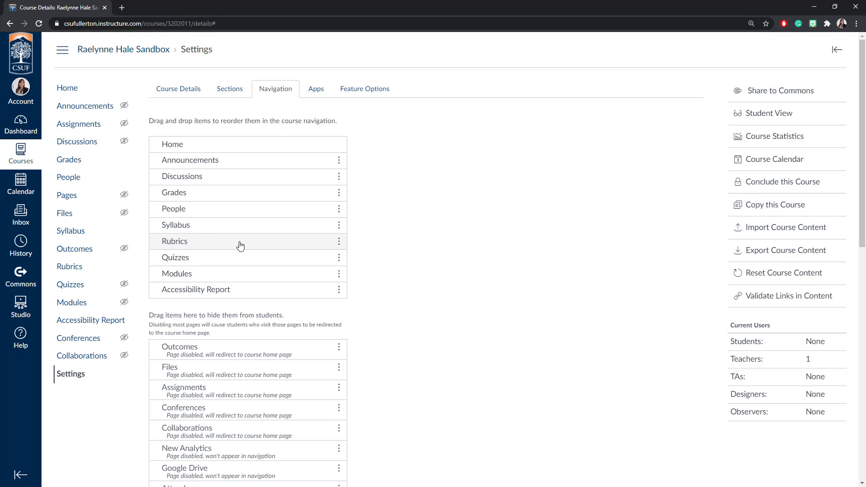
drag(203, 245, 211, 298)
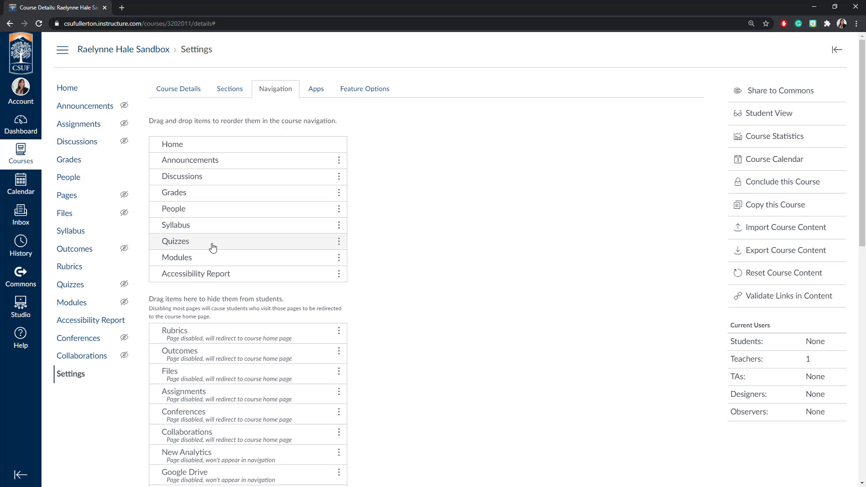
drag(218, 245, 230, 276)
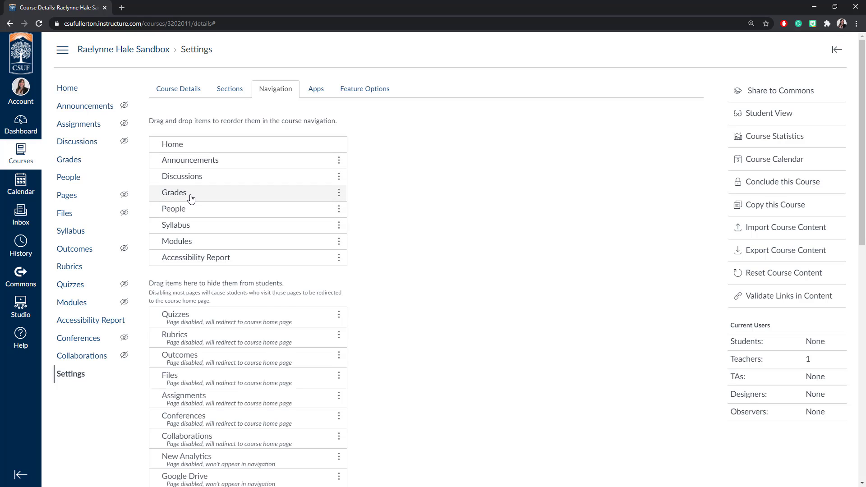
Reorder the enabled items to Home, Announcements, Modules, Syllabus, Discussions, People, Grades, Accessibility Report, and save the navigation.
drag(189, 195, 203, 258)
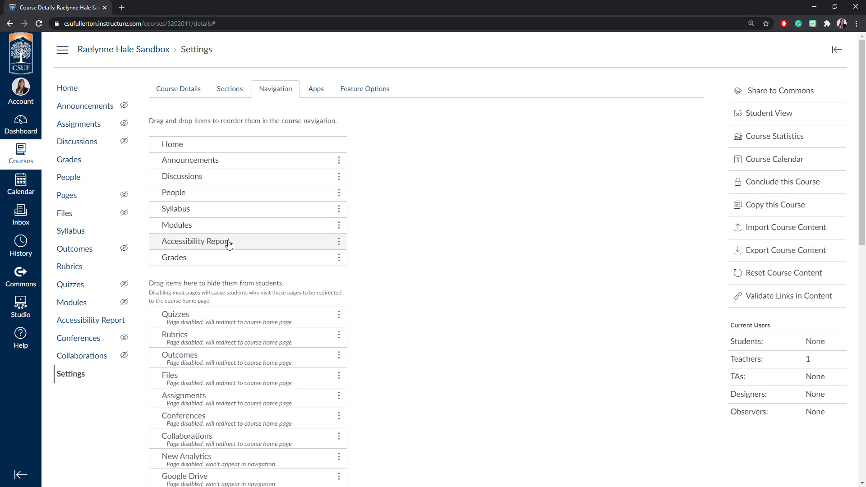
drag(228, 243, 235, 259)
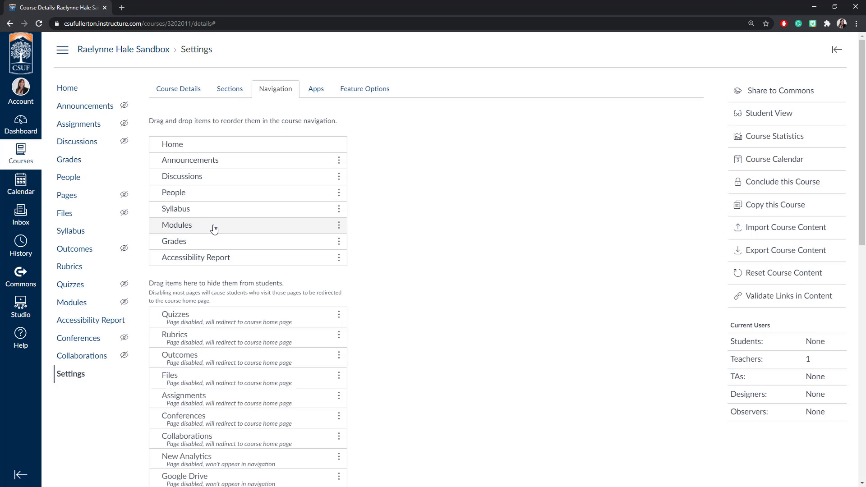
drag(214, 229, 248, 181)
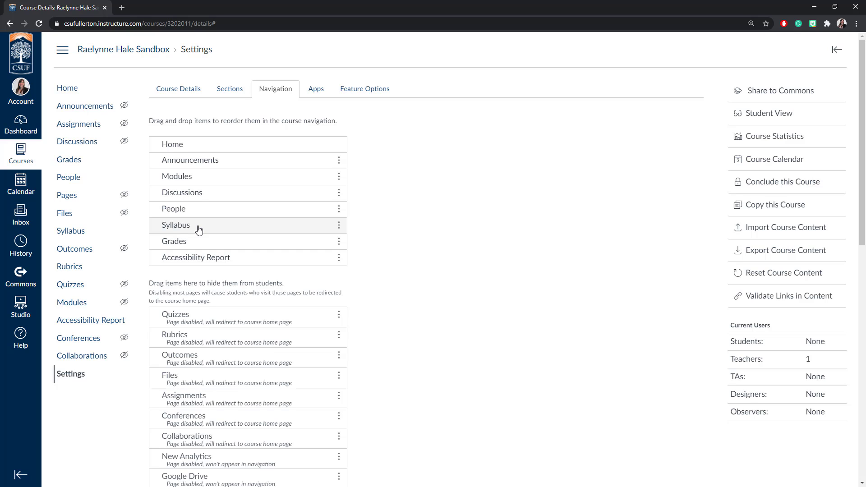
drag(195, 229, 213, 194)
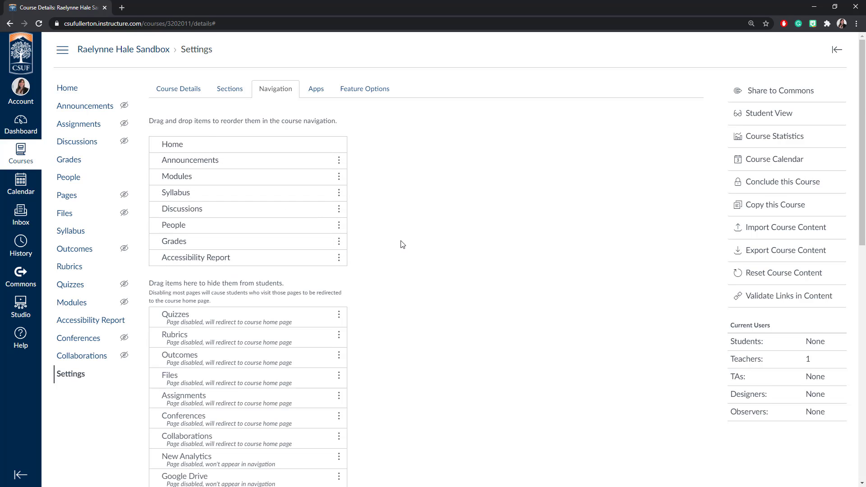
scroll(402, 245, down, 10)
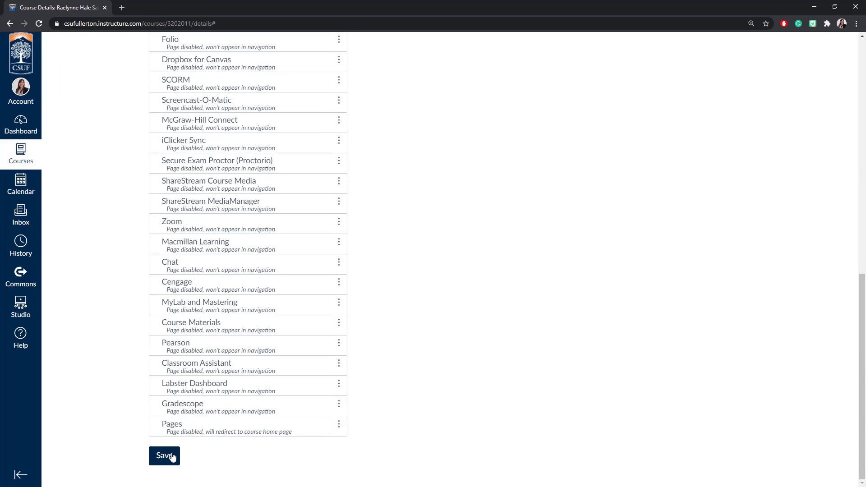
click(172, 457)
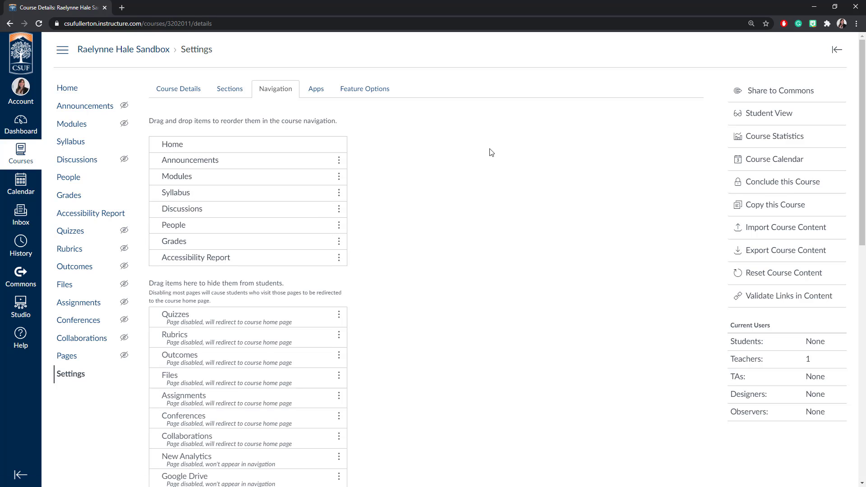
Check the course home page's navigation menu in Student View, and leave Student View.
click(72, 89)
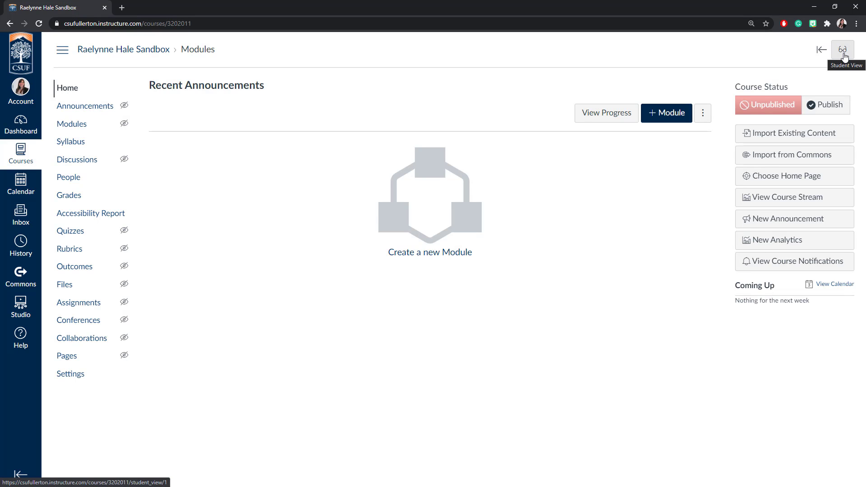
click(843, 51)
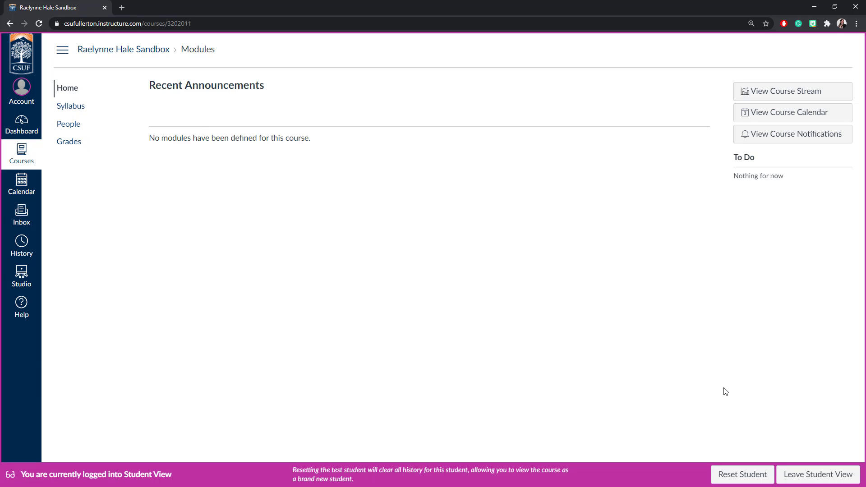
click(820, 474)
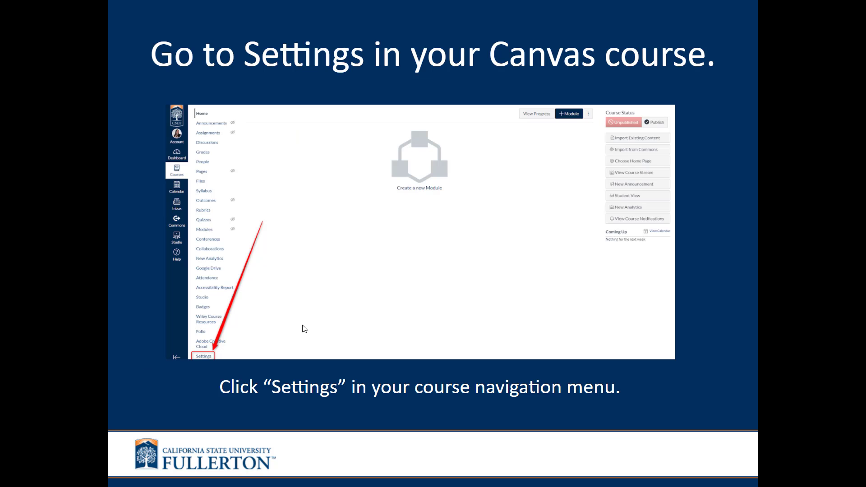
click(203, 362)
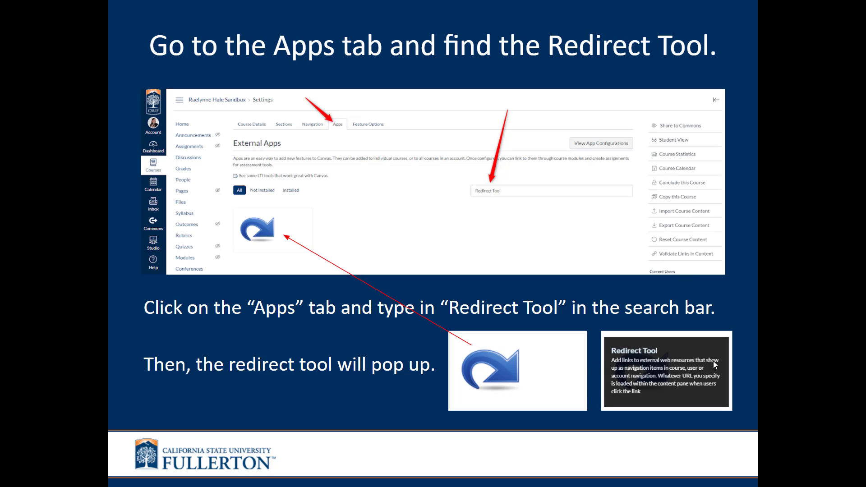
click(743, 366)
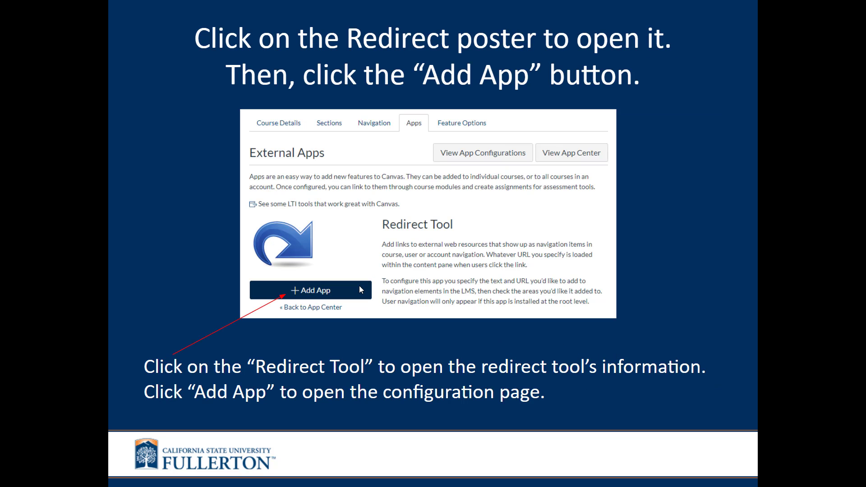
click(480, 323)
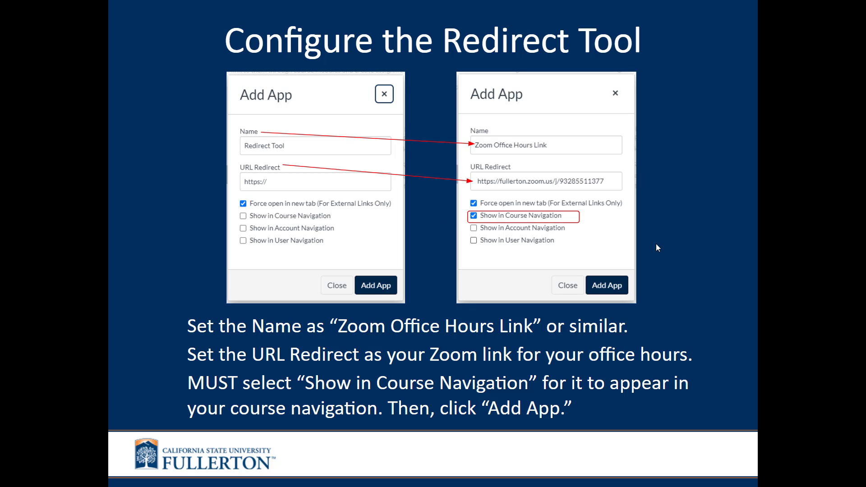
click(713, 253)
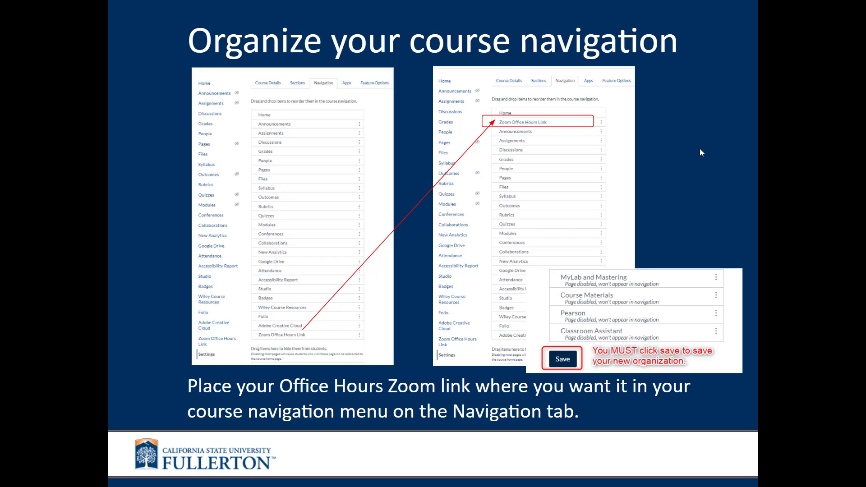
click(709, 231)
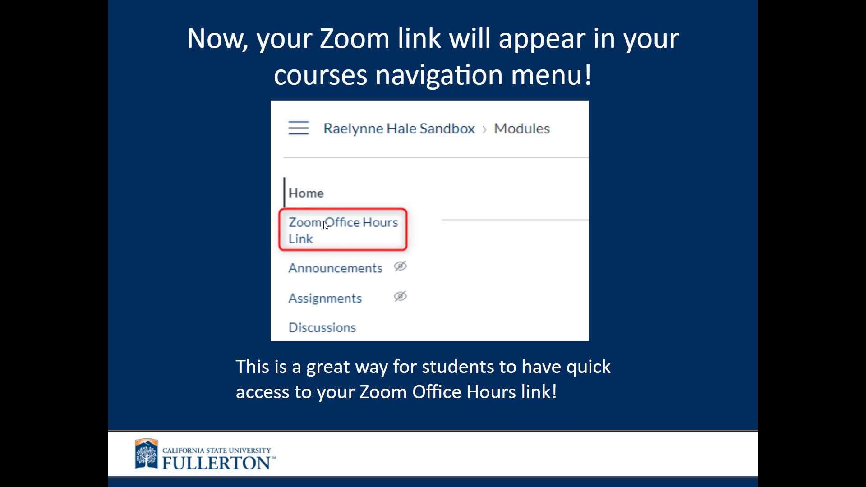
click(722, 235)
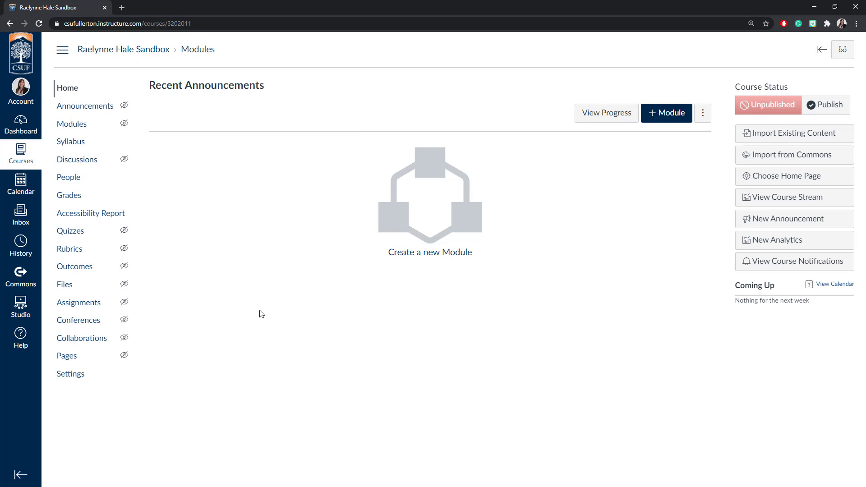
Find the Redirect Tool among the course's external apps in the course settings and open its details.
click(81, 382)
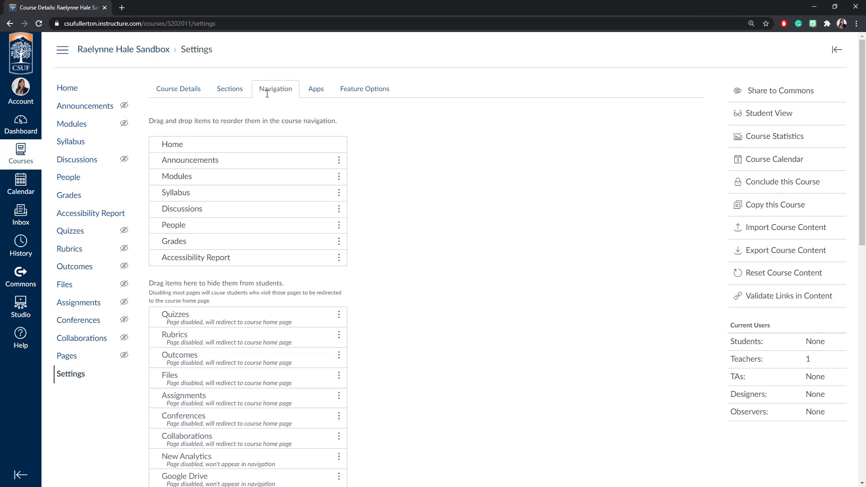
click(316, 89)
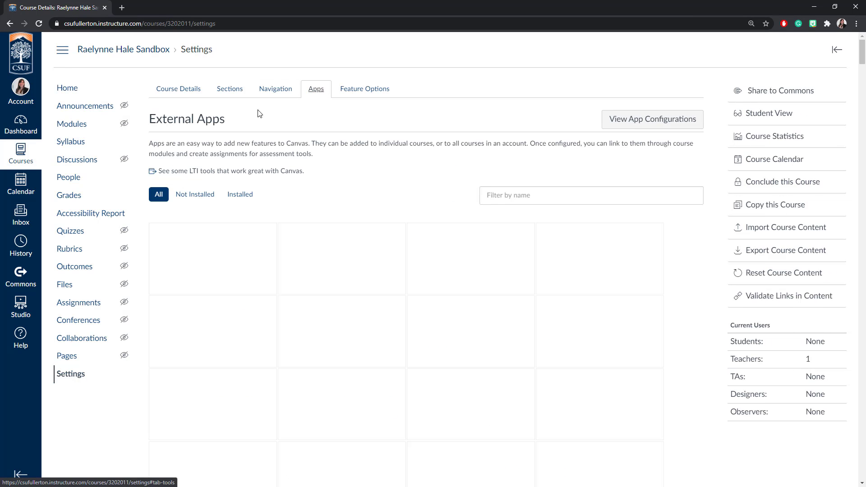
click(534, 195)
text(redirect tool)
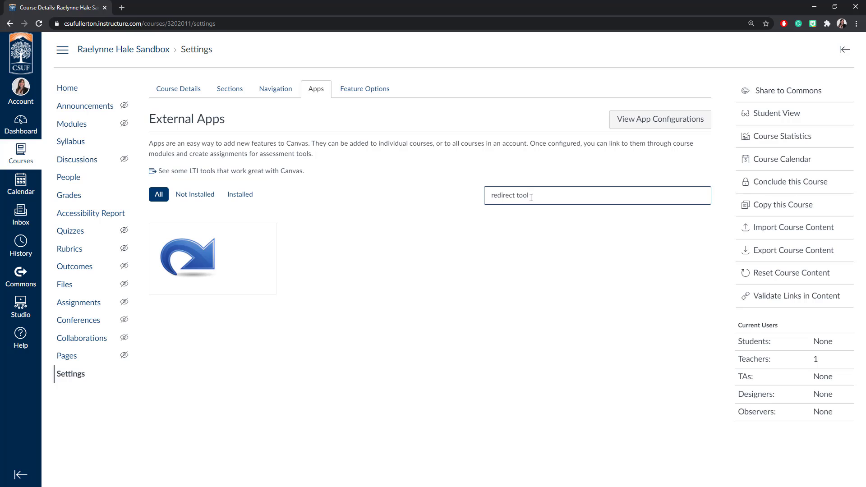
mouse_move(196, 245)
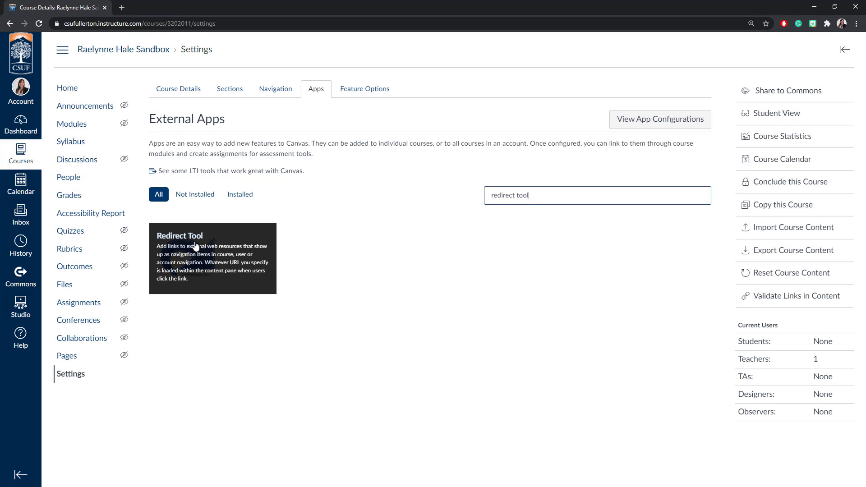
click(196, 245)
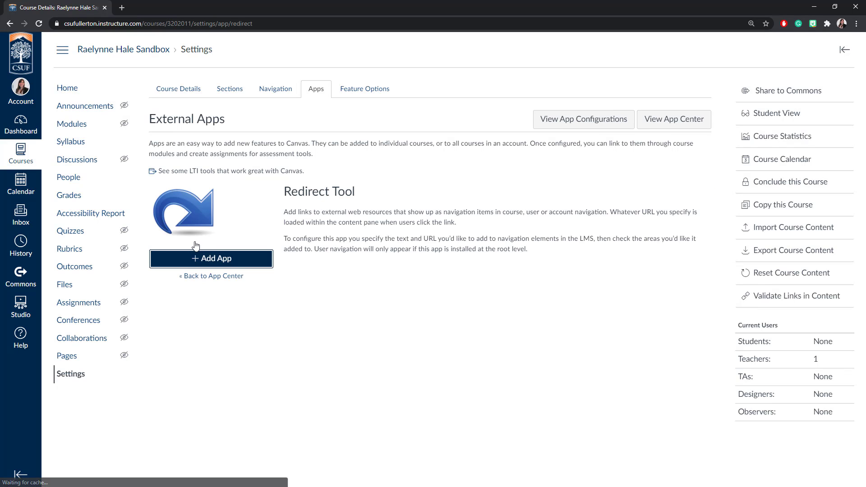
Add the Redirect Tool as "Zoom Office Hours Link" with the Zoom meeting URL, forced to open in a new tab and shown in Course Navigation.
click(210, 264)
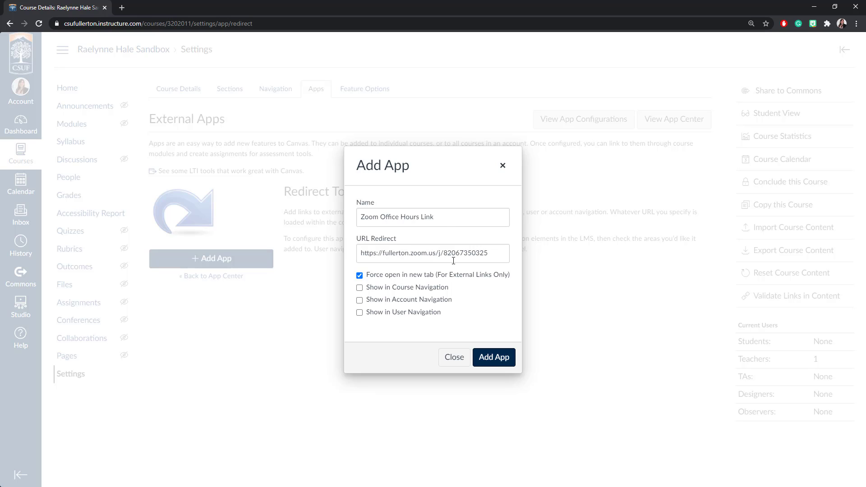
click(359, 287)
drag(366, 288, 454, 292)
click(455, 290)
click(448, 289)
click(493, 357)
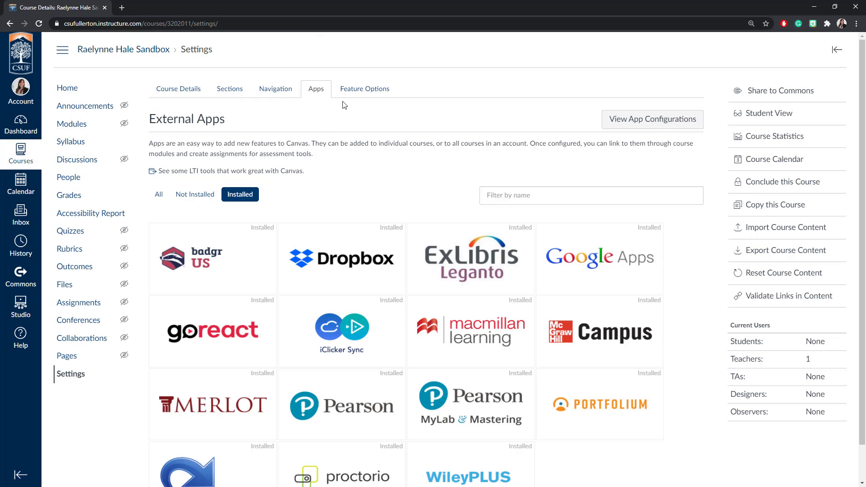
Reload the course navigation settings, place Zoom Office Hours Link directly below Home, save the order, and open the link from the course menu.
click(279, 93)
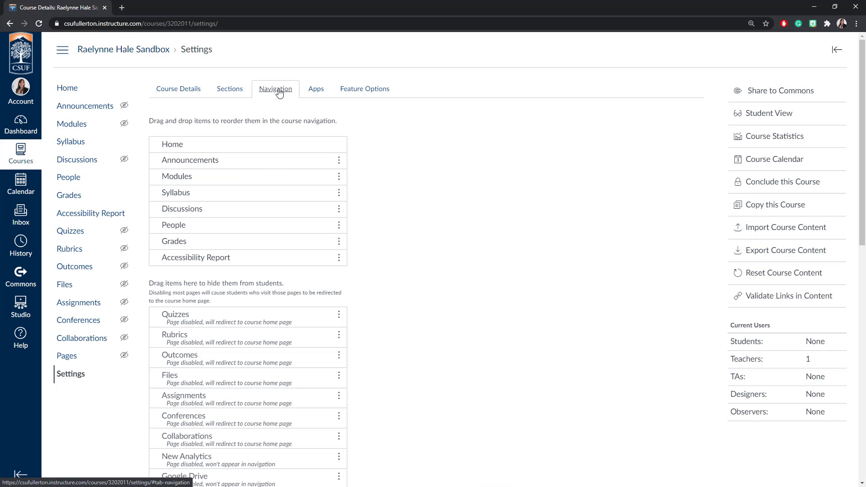
scroll(416, 178, down, 5)
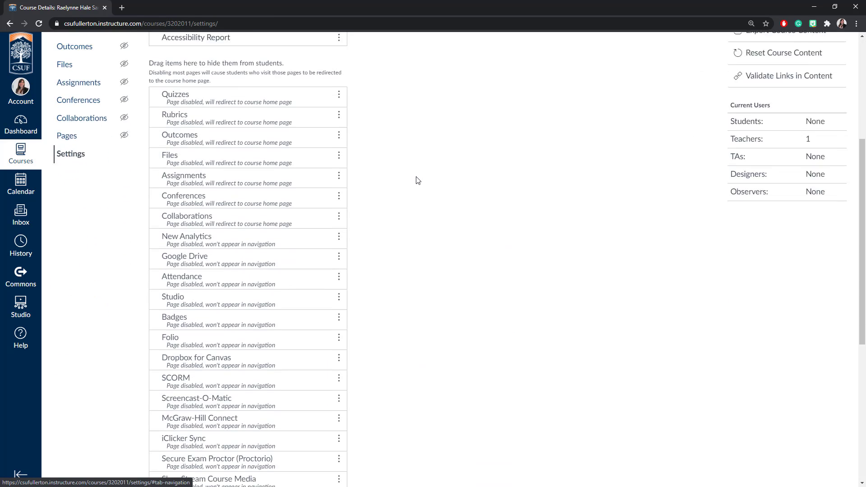
scroll(416, 178, up, 5)
click(39, 24)
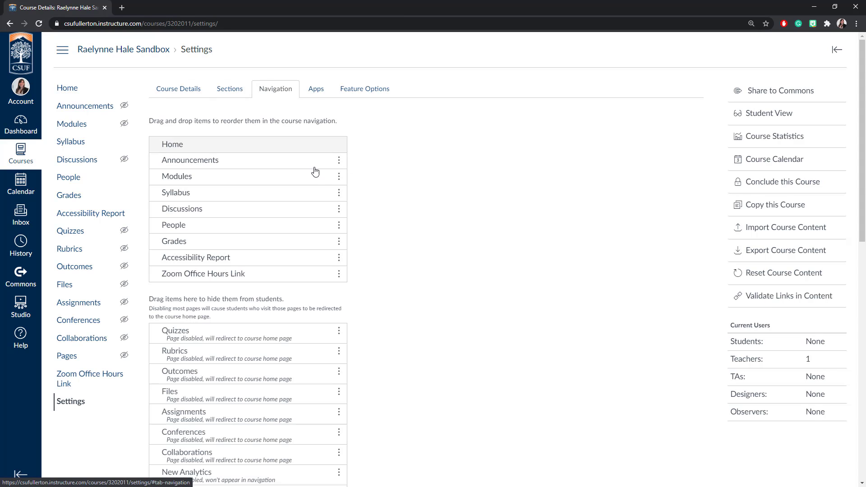
drag(226, 269, 227, 166)
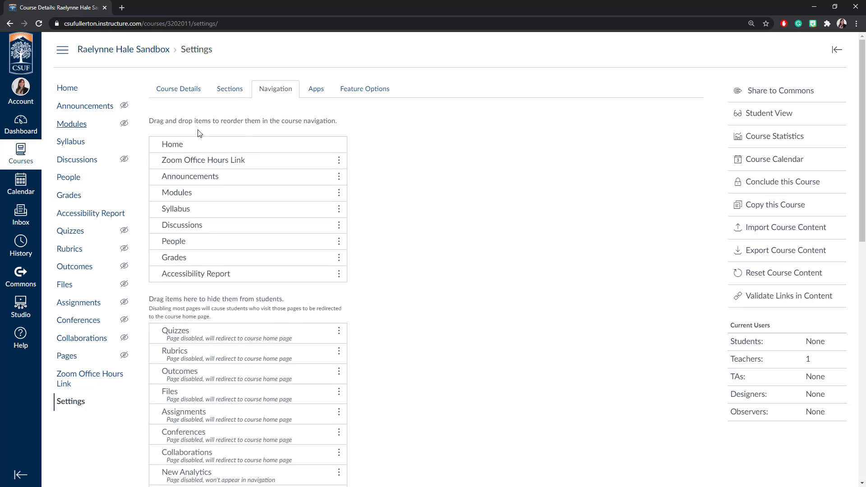
scroll(445, 236, down, 10)
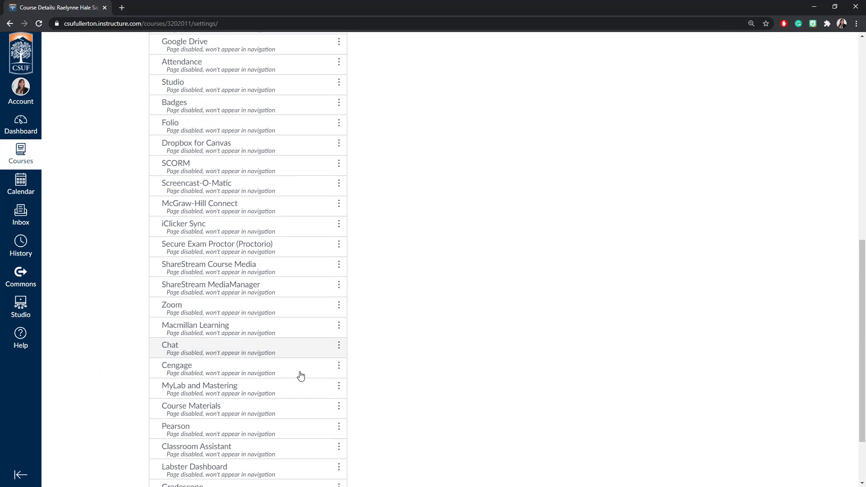
click(165, 458)
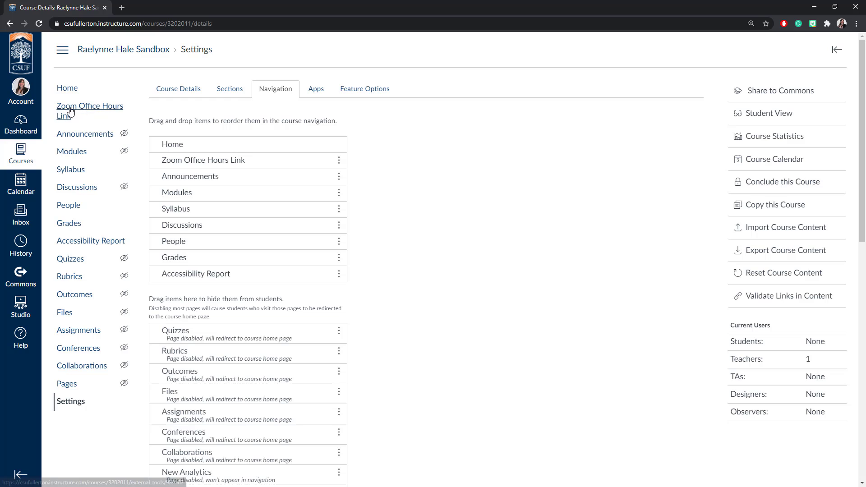
click(95, 110)
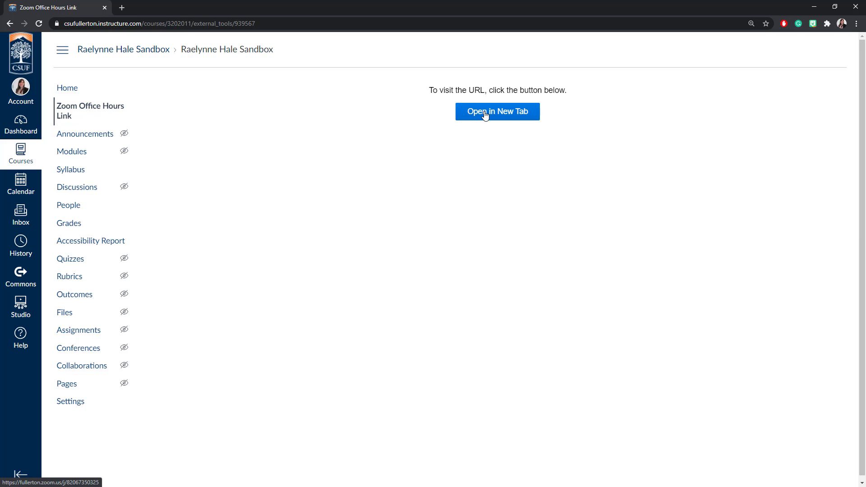